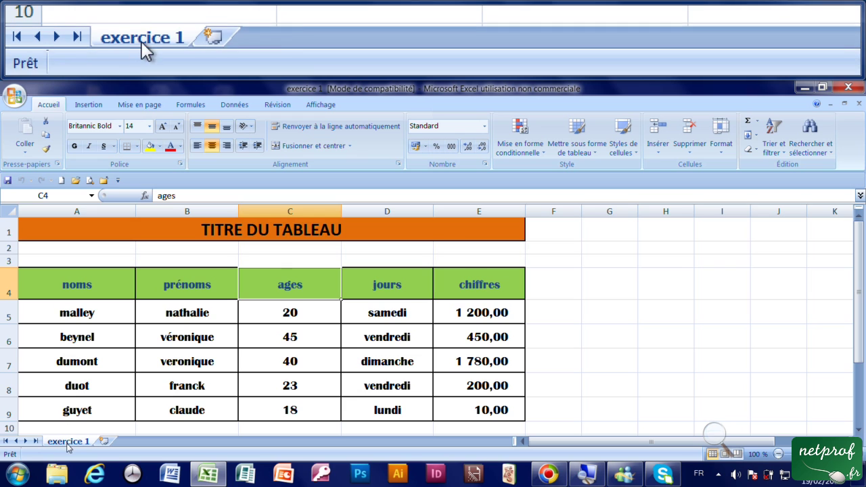
# Step: Add a new worksheet after "exercice 1" and rename it "suite logique"
pyautogui.click(103, 441)
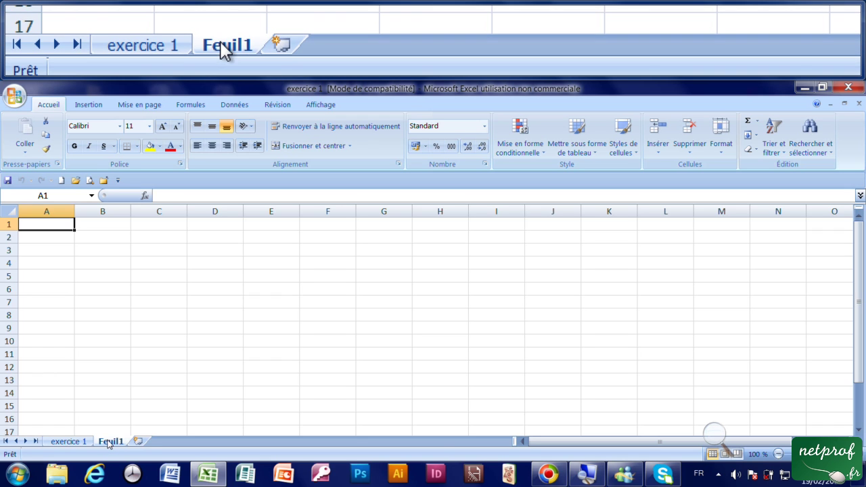
pyautogui.doubleClick(108, 441)
pyautogui.press('BackSpace')
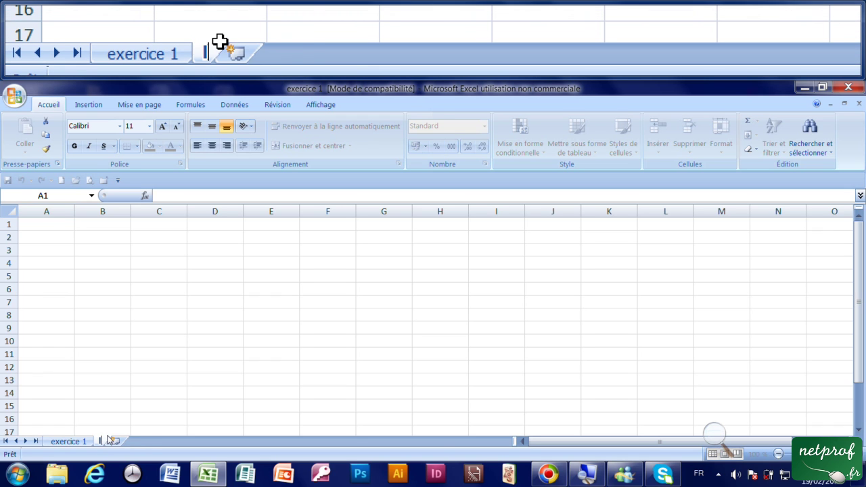
pyautogui.write('suite logique')
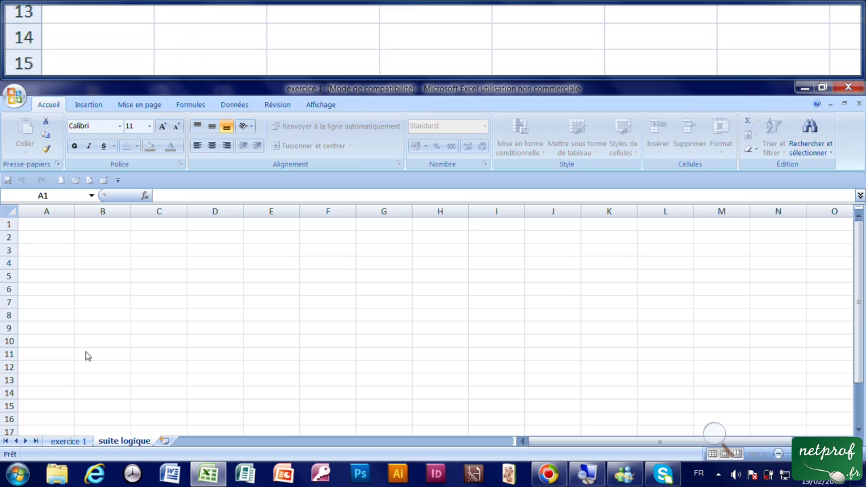
pyautogui.click(127, 290)
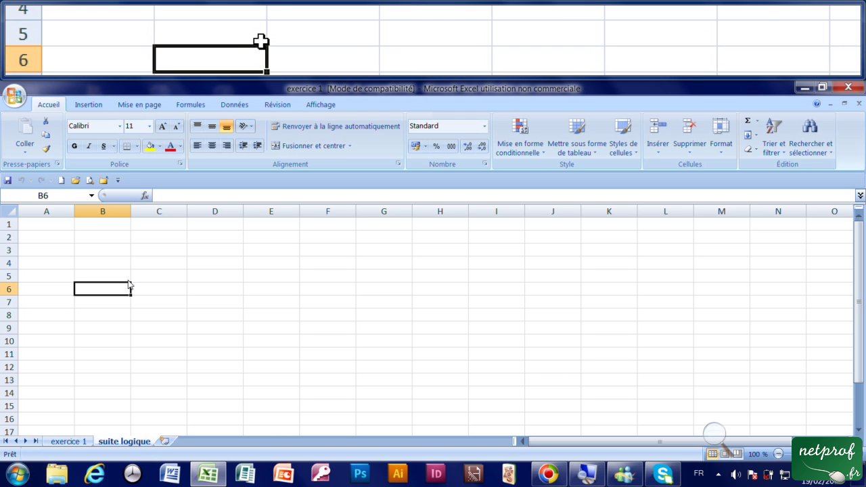
# Step: Enter the heading "titre" in cell A1 of the new sheet
pyautogui.click(37, 228)
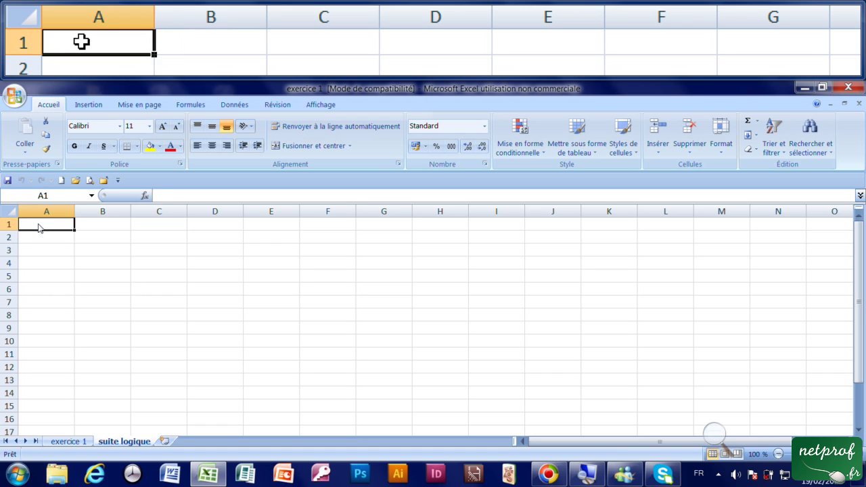
pyautogui.write('titre')
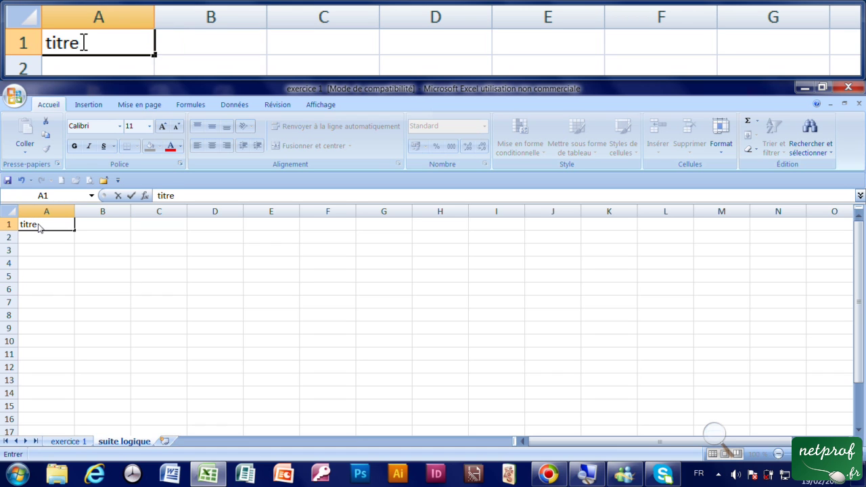
pyautogui.press('Return')
pyautogui.press('Return')
pyautogui.press('Return')
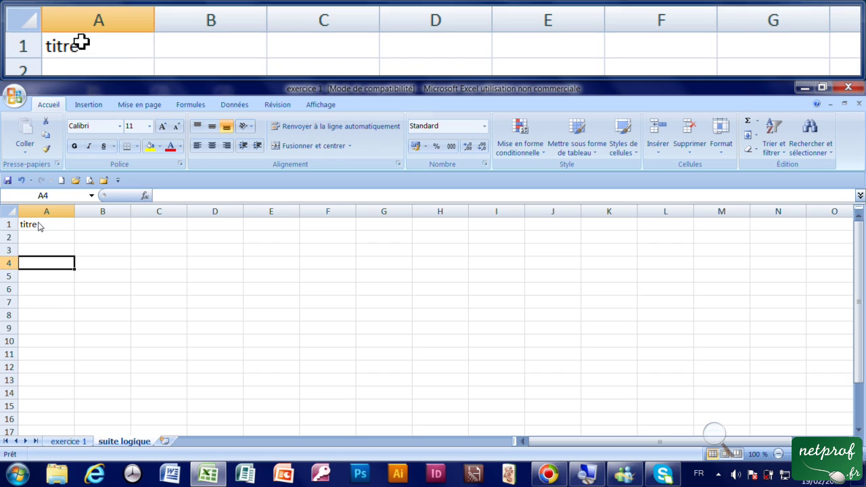
pyautogui.click(37, 228)
pyautogui.write('ja')
pyautogui.press('BackSpace')
pyautogui.press('BackSpace')
pyautogui.write('titre')
pyautogui.press('Return')
pyautogui.press('Return')
pyautogui.press('Return')
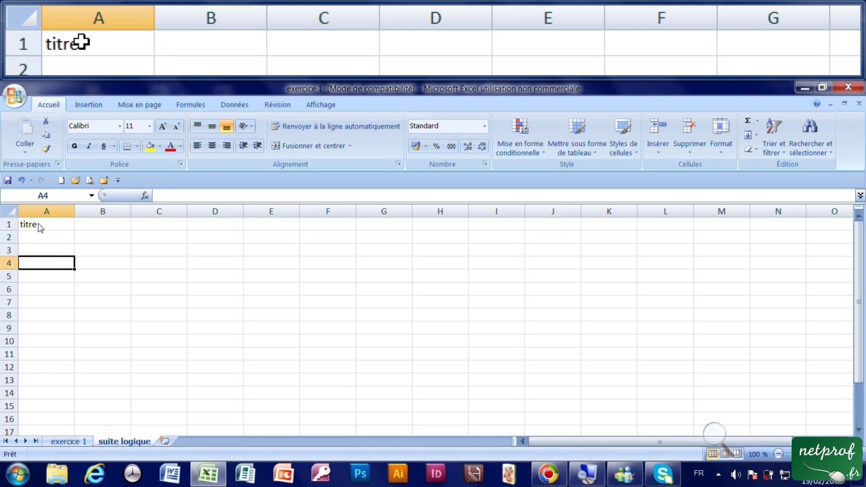
# Step: Enter "janvier" in cell A4 and extend the month series down column A to "juin" in A9
pyautogui.write('janvier')
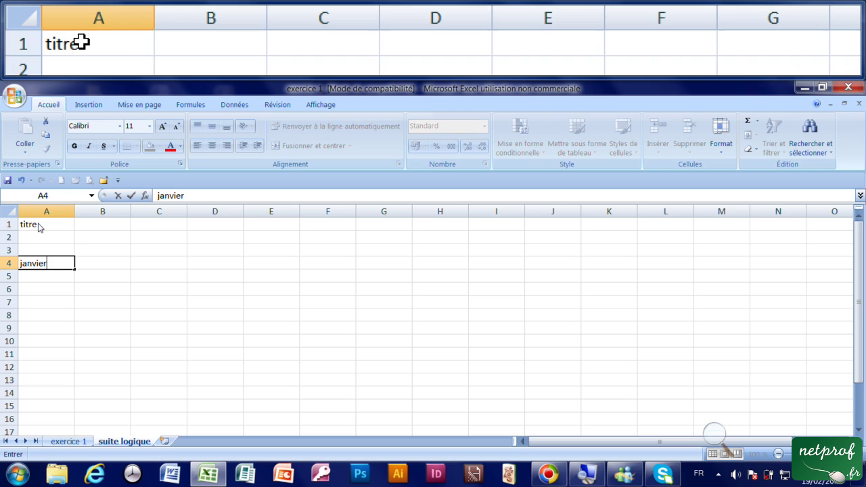
pyautogui.click(38, 227)
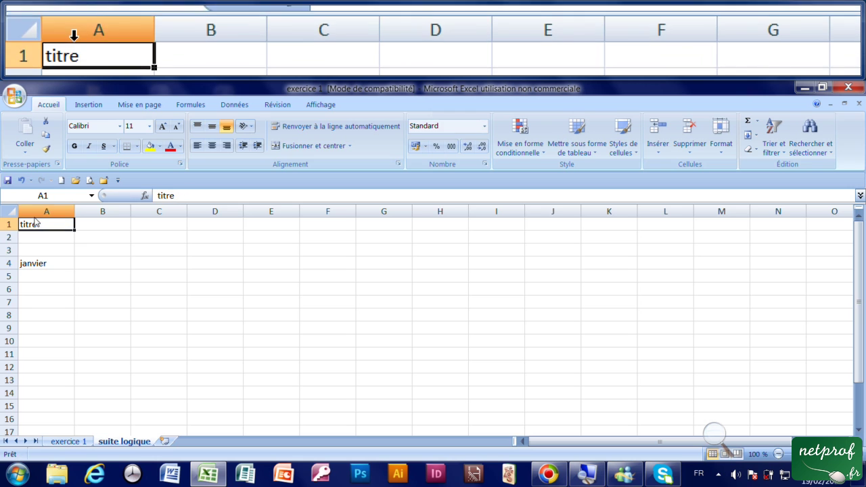
pyautogui.click(54, 269)
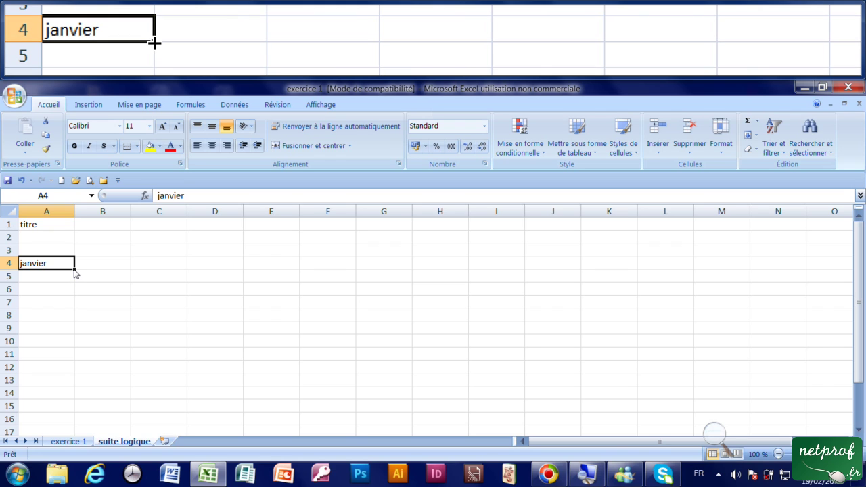
pyautogui.moveTo(75, 272); pyautogui.dragTo(76, 341)
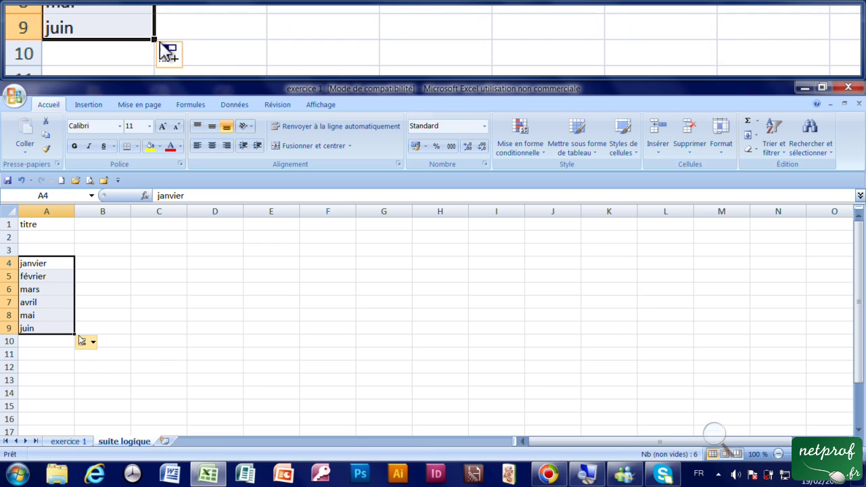
pyautogui.click(54, 266)
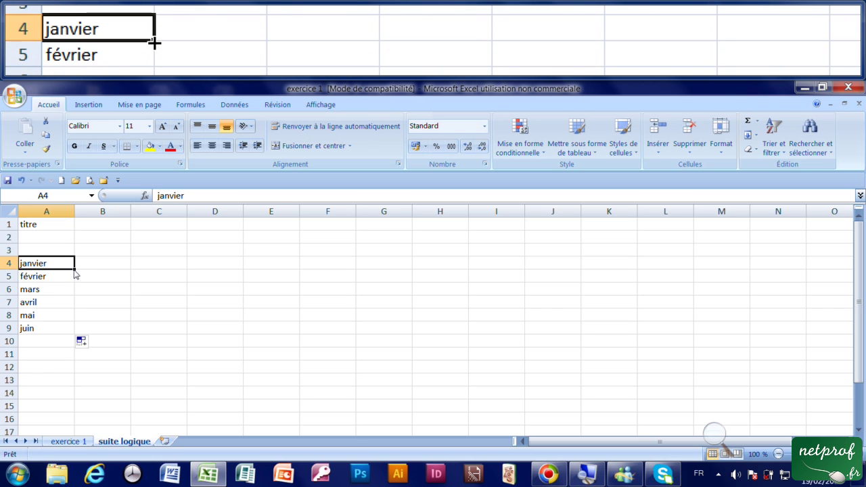
pyautogui.moveTo(75, 271); pyautogui.dragTo(77, 335)
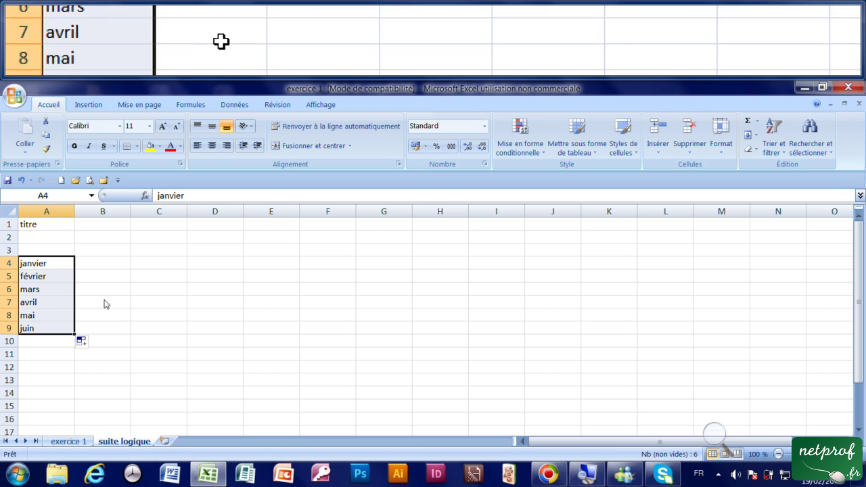
# Step: Extend the month series from A4 across row 4 to "août" in H4 and undo the fill
pyautogui.click(60, 265)
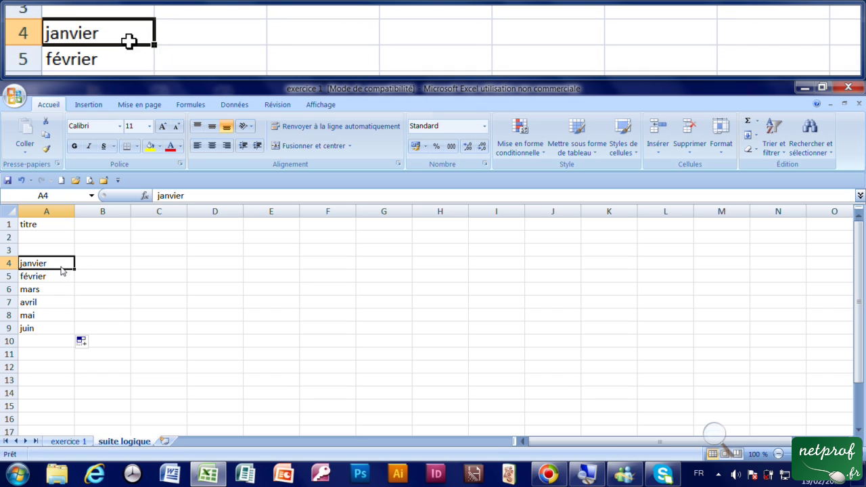
pyautogui.moveTo(75, 269); pyautogui.dragTo(75, 270)
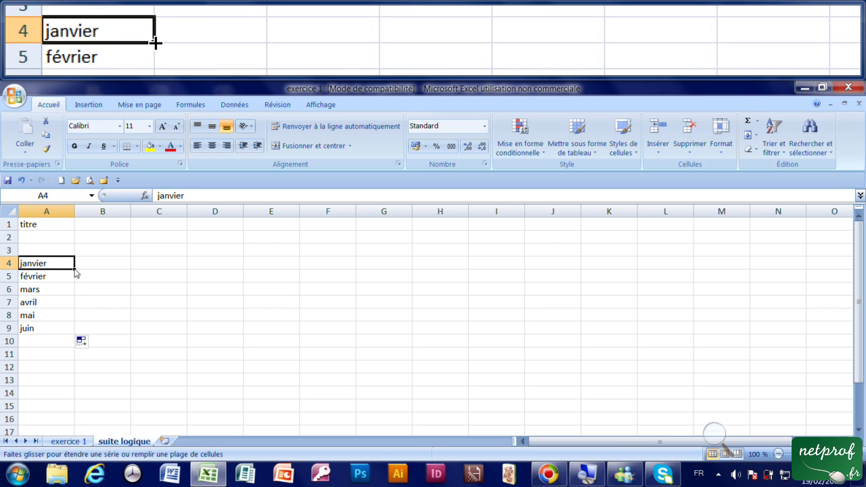
pyautogui.moveTo(76, 272); pyautogui.dragTo(446, 274)
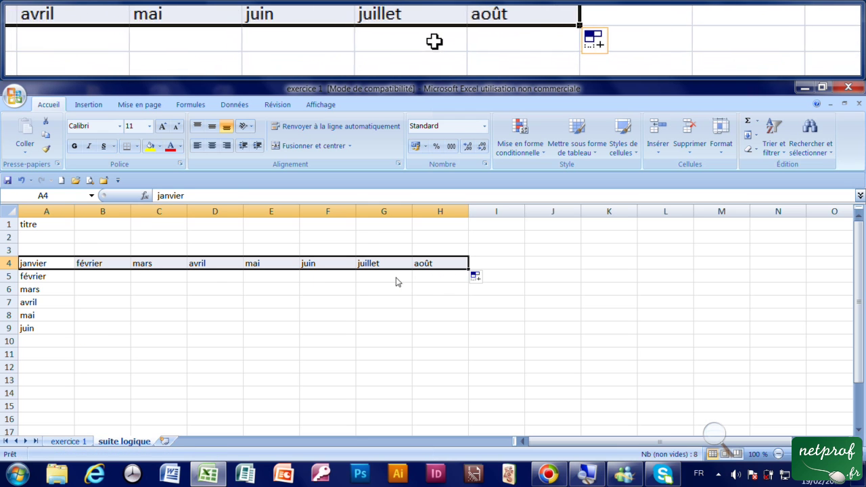
pyautogui.click(23, 181)
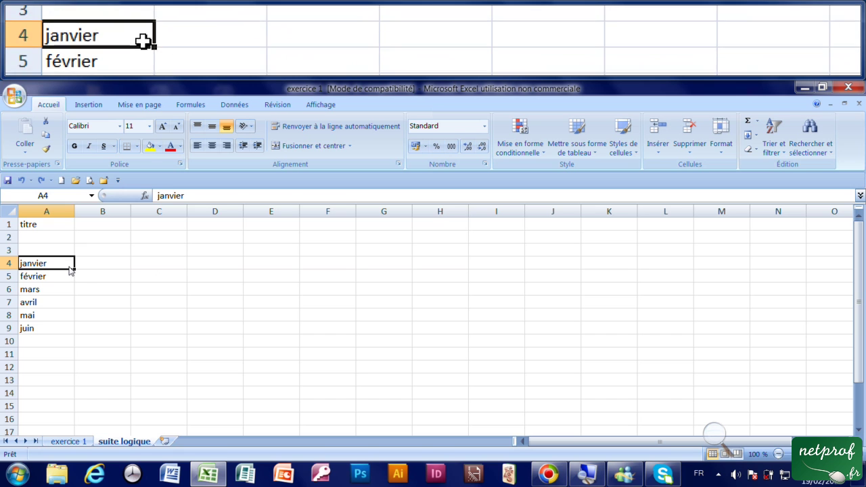
# Step: Try extending the months from A4 across to G4 and down to A12, undoing each fill
pyautogui.moveTo(74, 270); pyautogui.dragTo(399, 282)
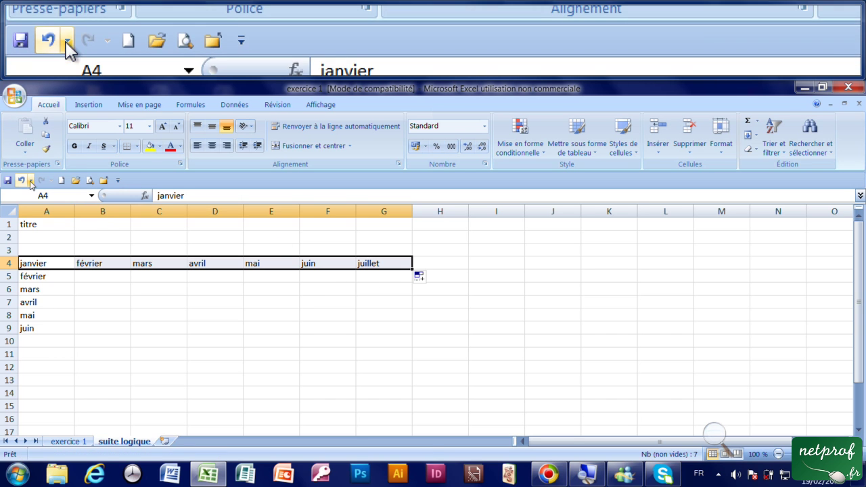
pyautogui.click(26, 182)
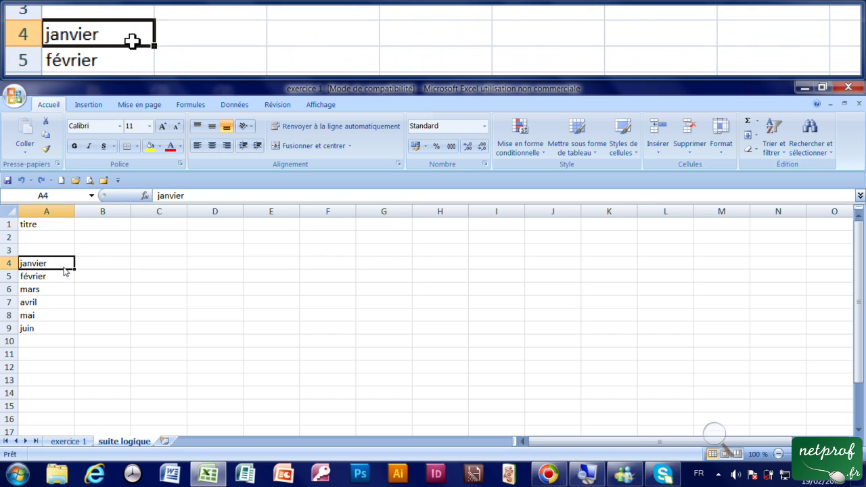
pyautogui.moveTo(75, 271); pyautogui.dragTo(74, 380)
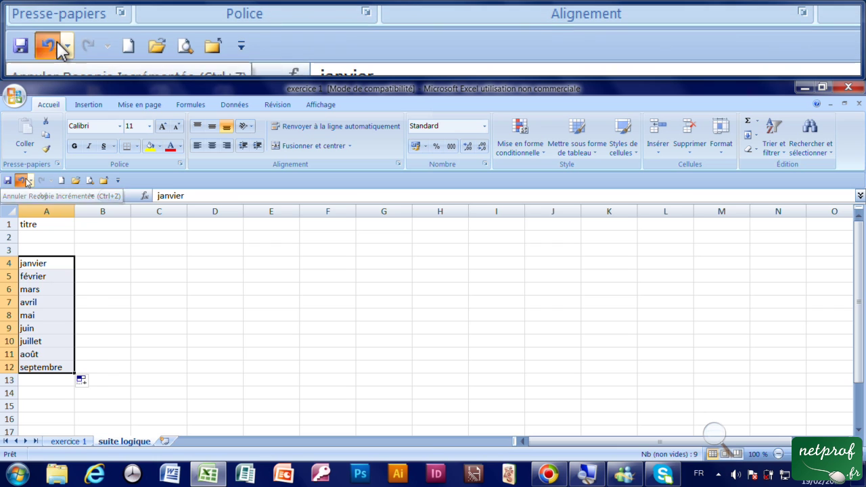
pyautogui.click(23, 181)
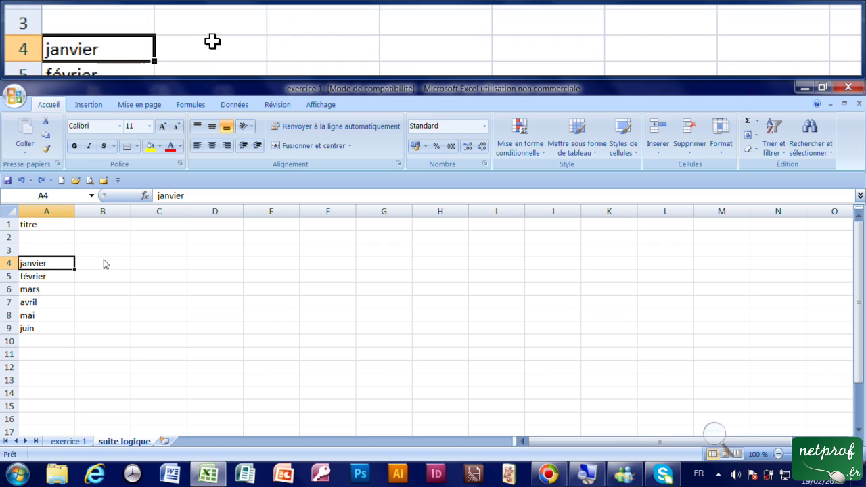
# Step: Enter "lundi" in cell B4 and extend the weekday series down column B to B13
pyautogui.click(108, 266)
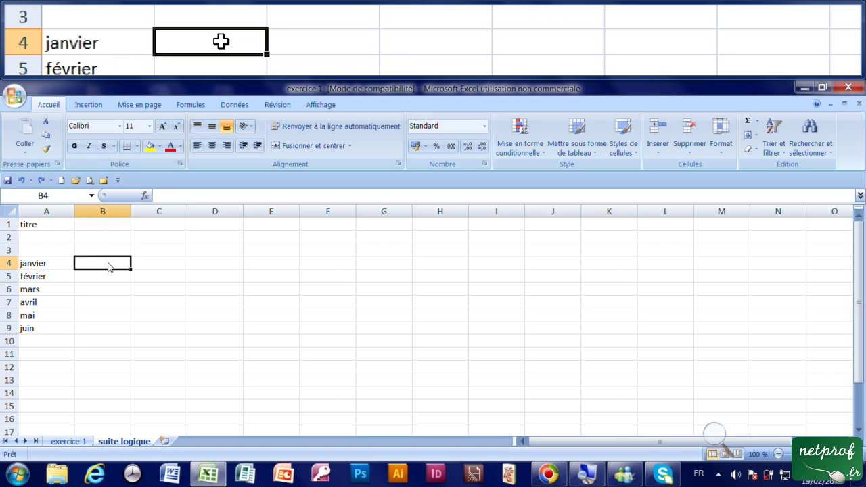
pyautogui.write('lundi')
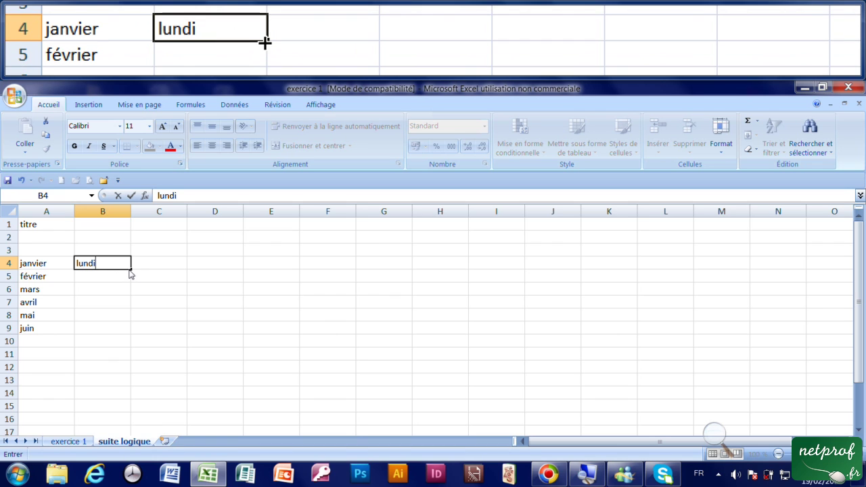
pyautogui.moveTo(130, 274); pyautogui.dragTo(132, 387)
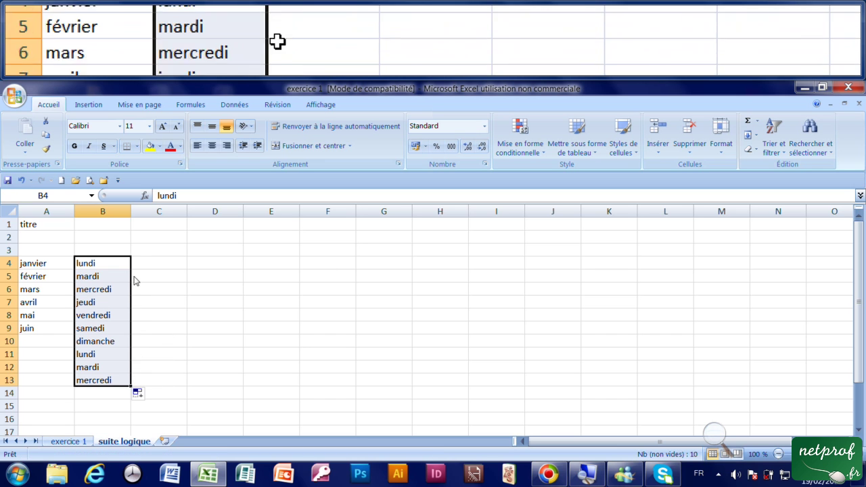
# Step: Extend the weekday series from B4 across row 4 to "vendredi" in F4 and undo the fill
pyautogui.click(116, 269)
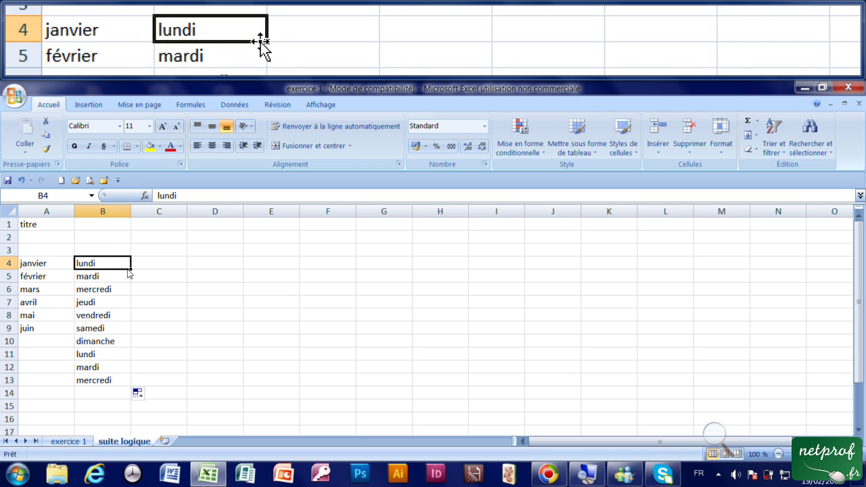
pyautogui.moveTo(132, 273); pyautogui.dragTo(369, 279)
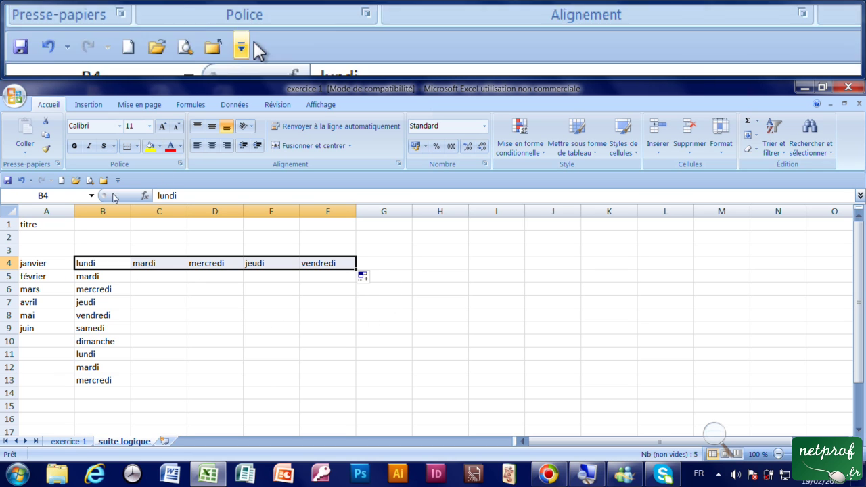
pyautogui.click(21, 180)
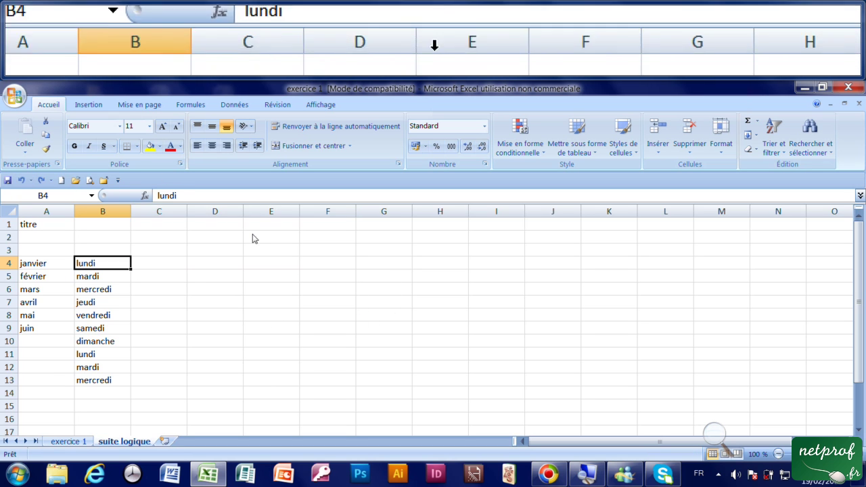
# Step: Enter the date 19/02/2015 in cell D4
pyautogui.click(227, 269)
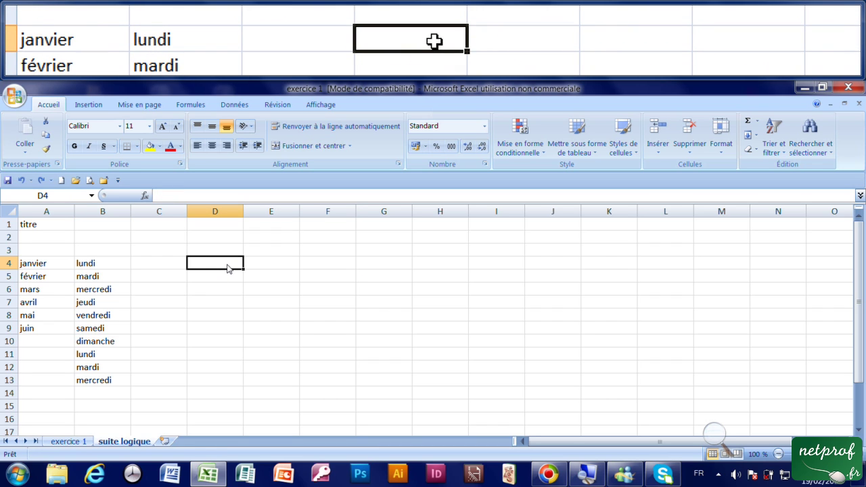
pyautogui.write('19/02')
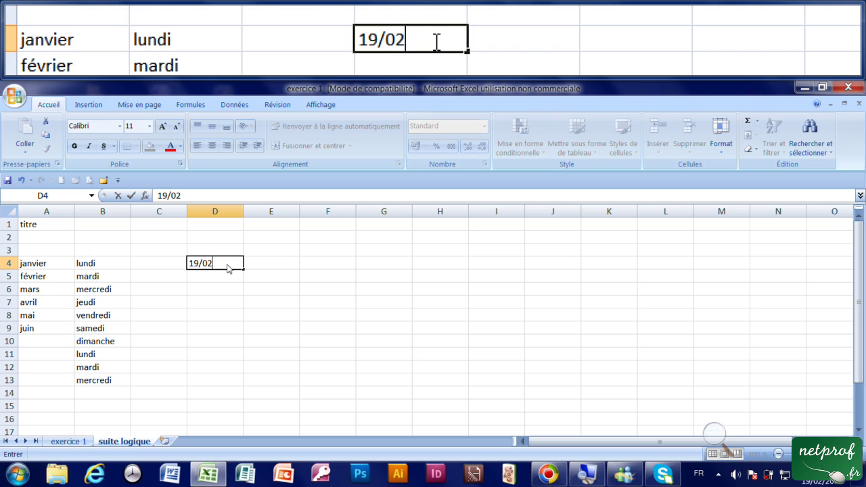
pyautogui.write('/2015')
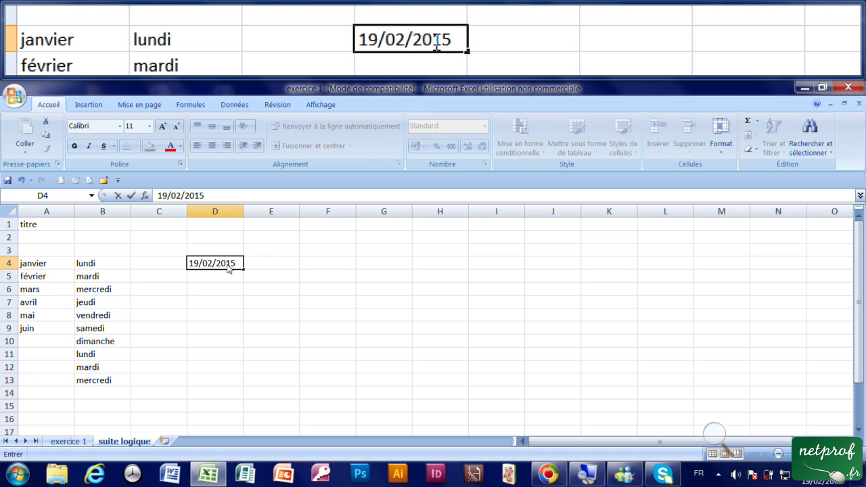
pyautogui.click(285, 279)
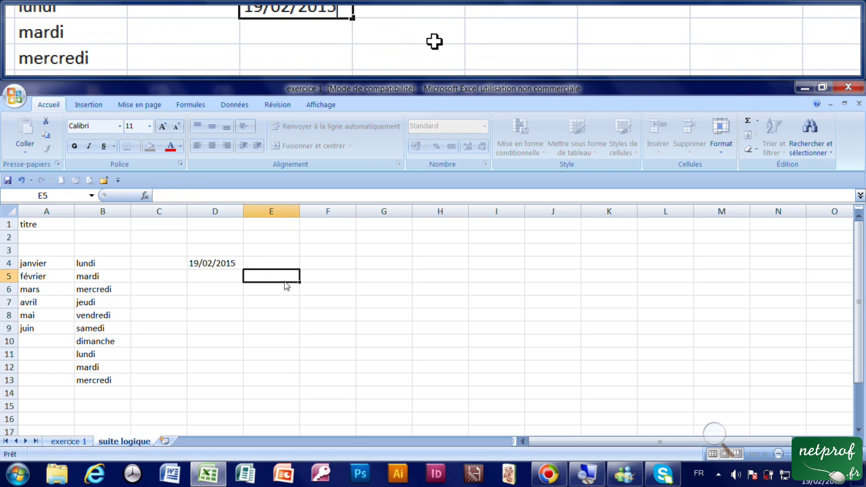
# Step: Extend the date series from D4 down to 27/02/2015 in D12 and across row 4 to 23/02/2015 in H4
pyautogui.click(234, 267)
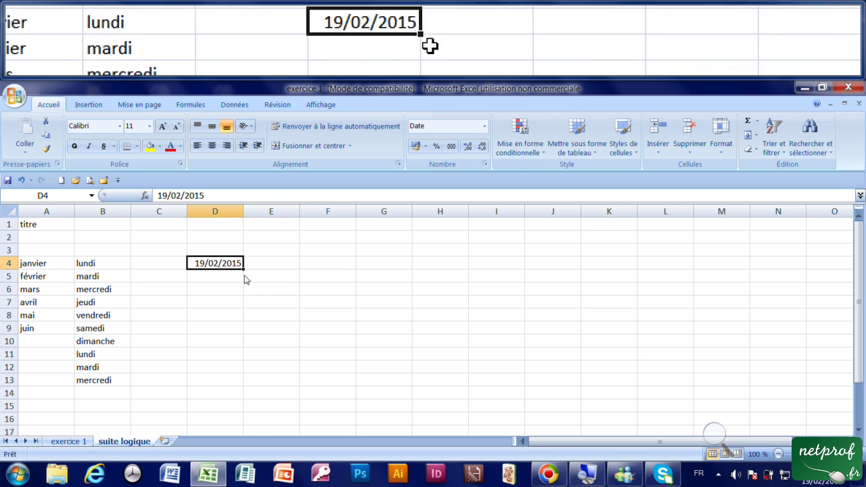
pyautogui.moveTo(244, 269); pyautogui.dragTo(243, 371)
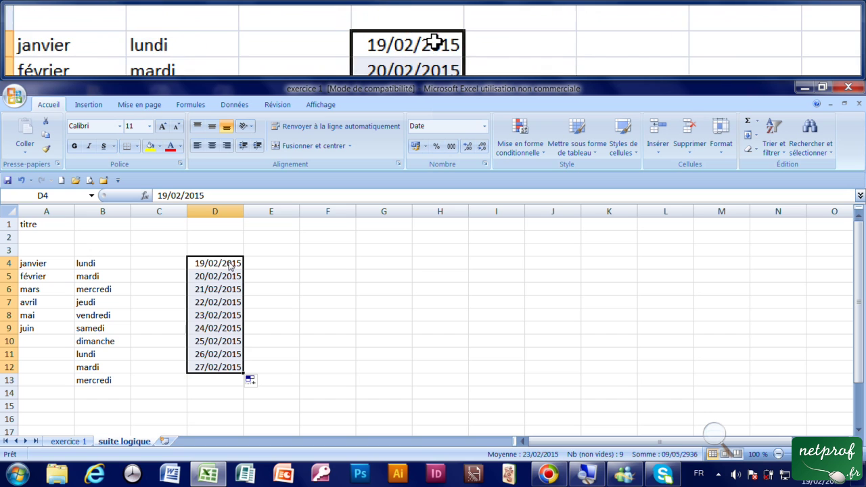
pyautogui.click(239, 266)
pyautogui.moveTo(242, 270); pyautogui.dragTo(455, 281)
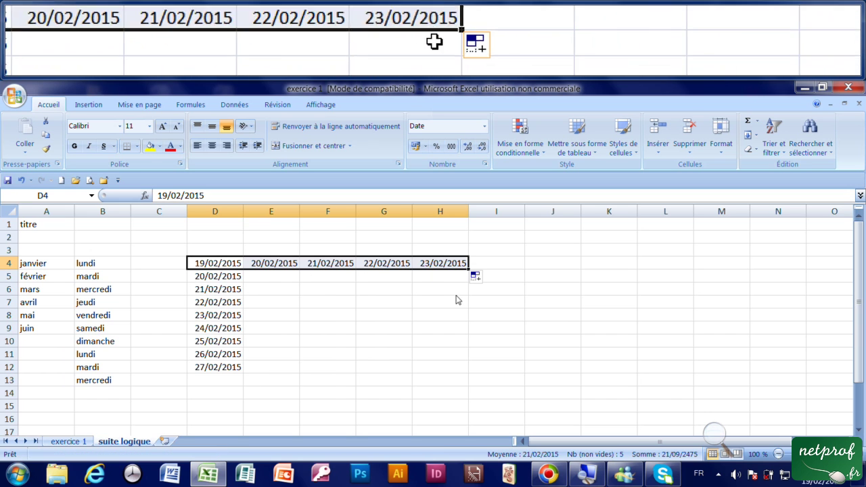
# Step: Enter 10 in F7 and 20 in F8, and extend the number series down column F to 90 in F15
pyautogui.click(343, 307)
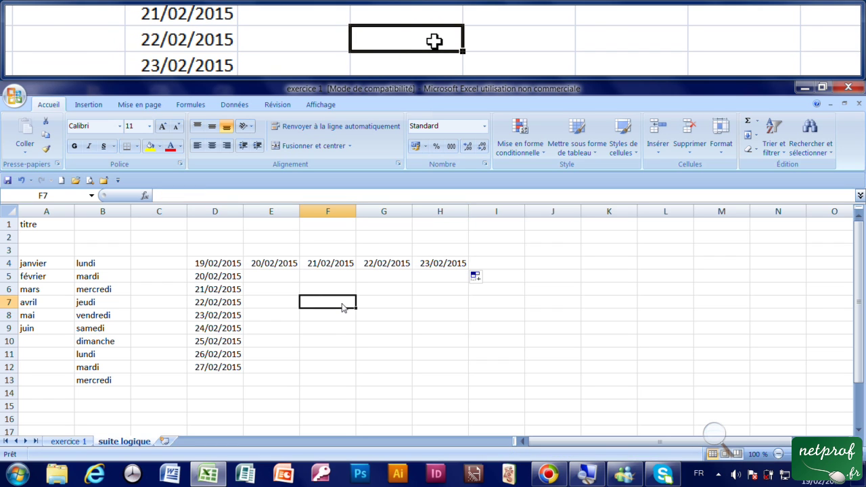
pyautogui.write('10')
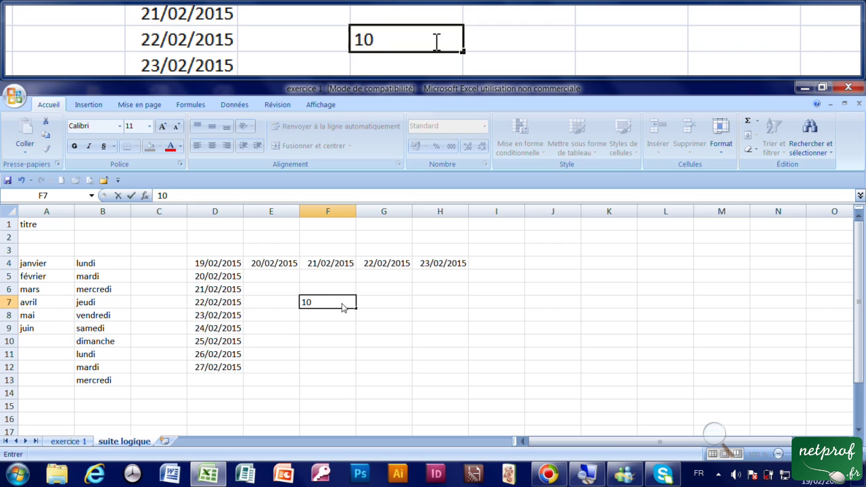
pyautogui.press('Return')
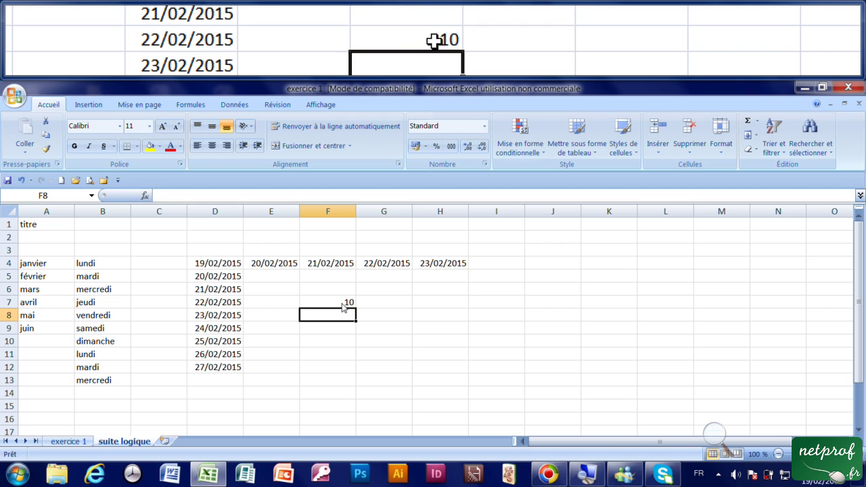
pyautogui.write('20')
pyautogui.press('Return')
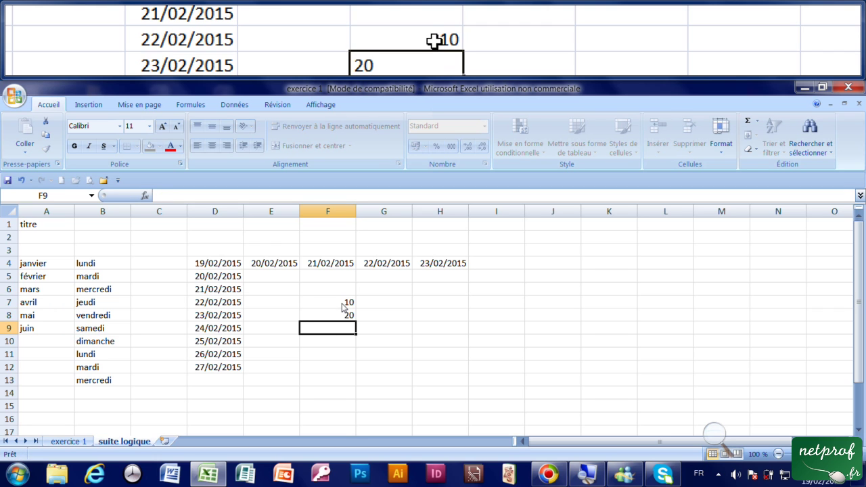
pyautogui.moveTo(337, 308); pyautogui.dragTo(362, 414)
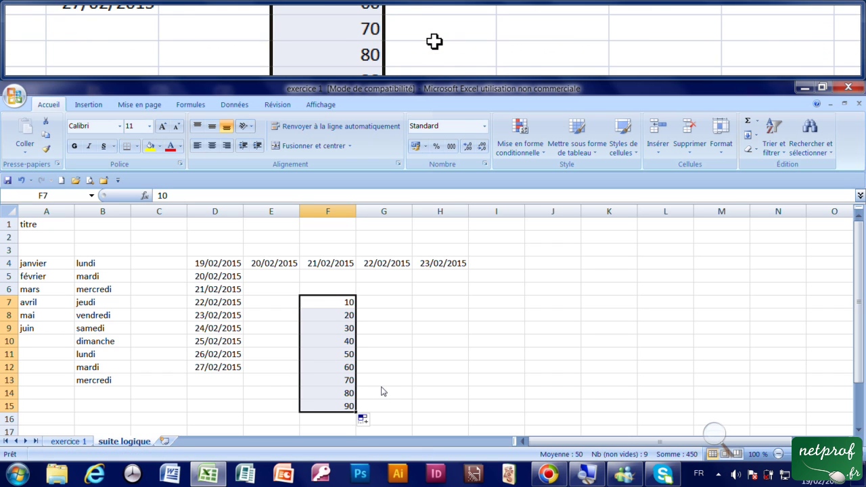
# Step: Enter 20 in G7 and extend the series from F7:G7 across row 7 to 70 in L7
pyautogui.click(380, 307)
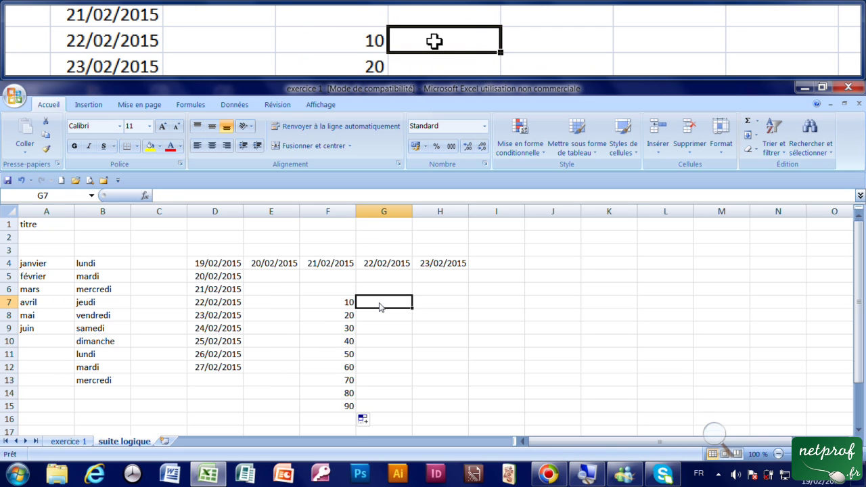
pyautogui.write('20')
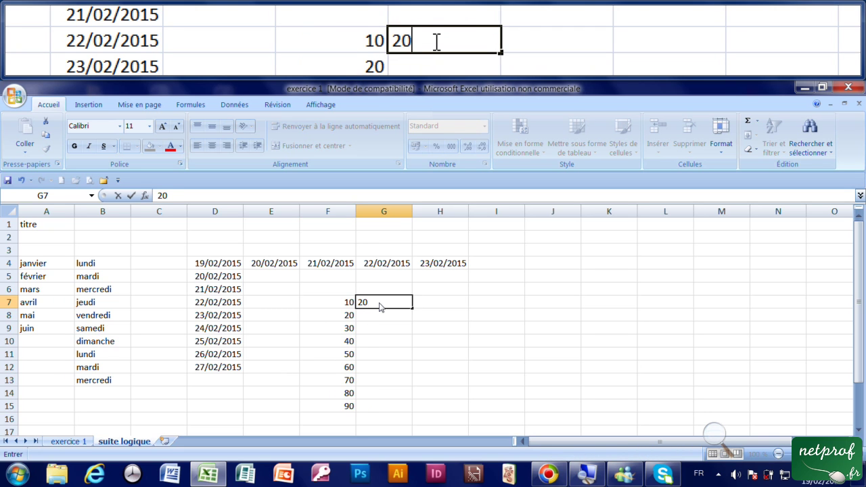
pyautogui.click(378, 328)
pyautogui.moveTo(347, 305); pyautogui.dragTo(385, 300)
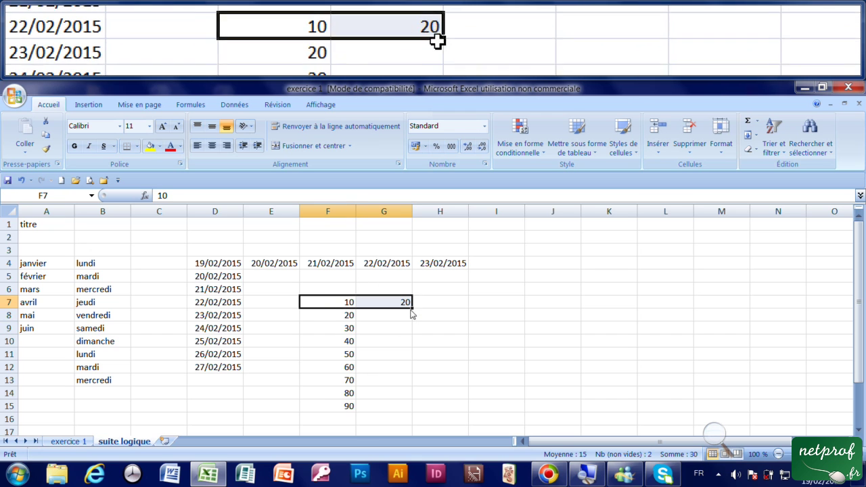
pyautogui.moveTo(413, 310); pyautogui.dragTo(721, 313)
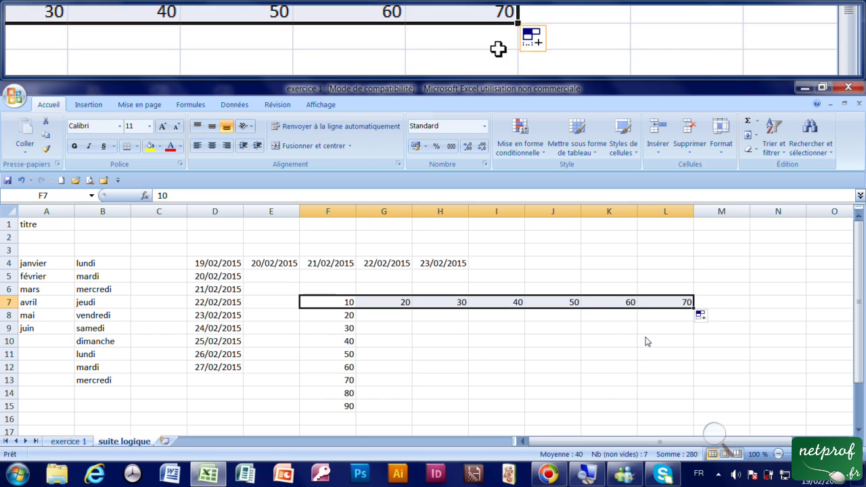
# Step: Enter a first name in H10 and autofill it across row 10 to K10 and down column H to H15
pyautogui.click(444, 348)
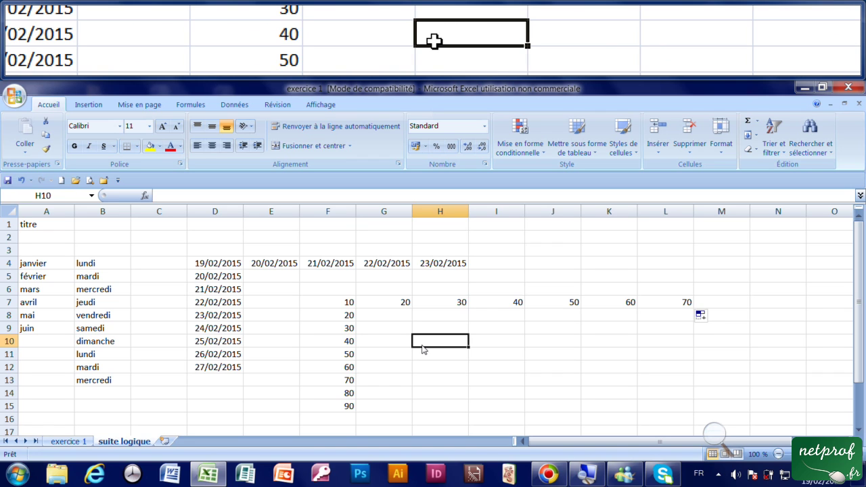
pyautogui.write('cathy')
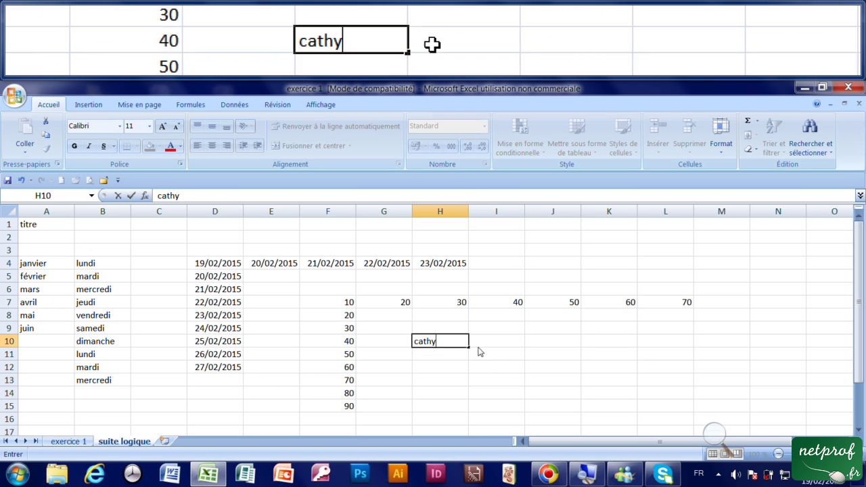
pyautogui.moveTo(470, 351); pyautogui.dragTo(622, 357)
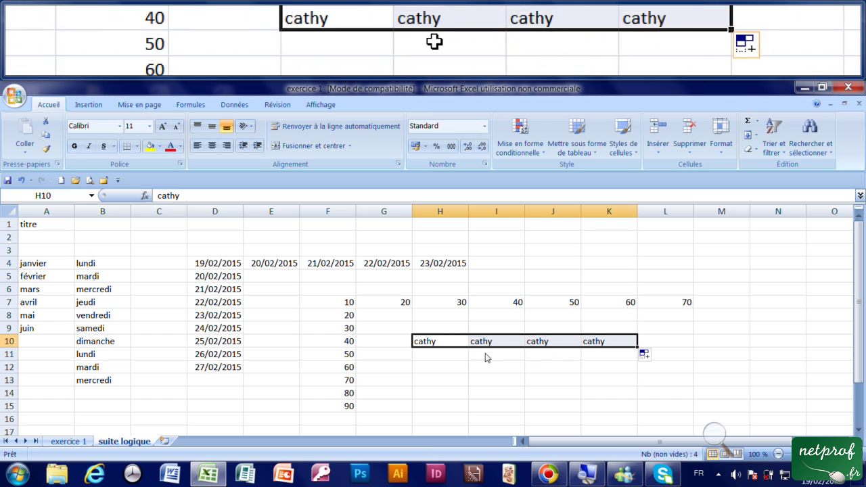
pyautogui.click(452, 343)
pyautogui.moveTo(470, 352); pyautogui.dragTo(471, 413)
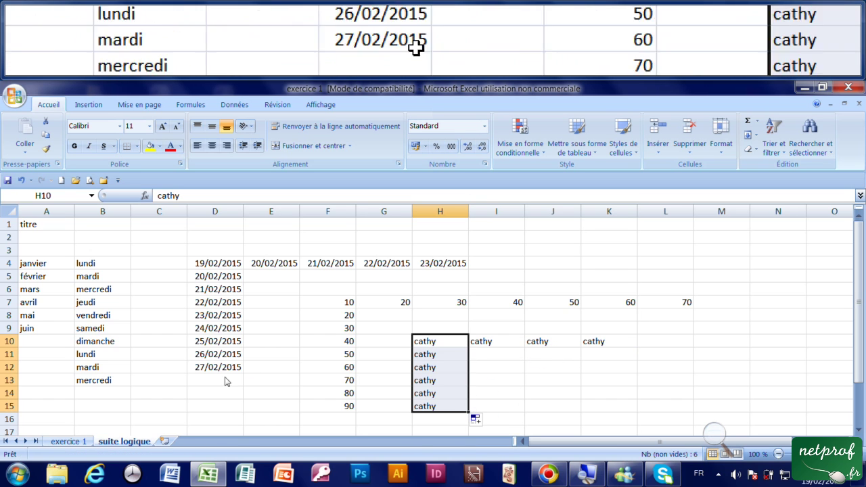
# Step: Enter three different first names in cells D17, D18 and D19
pyautogui.scroll(-2, 240, 379)
pyautogui.click(205, 358)
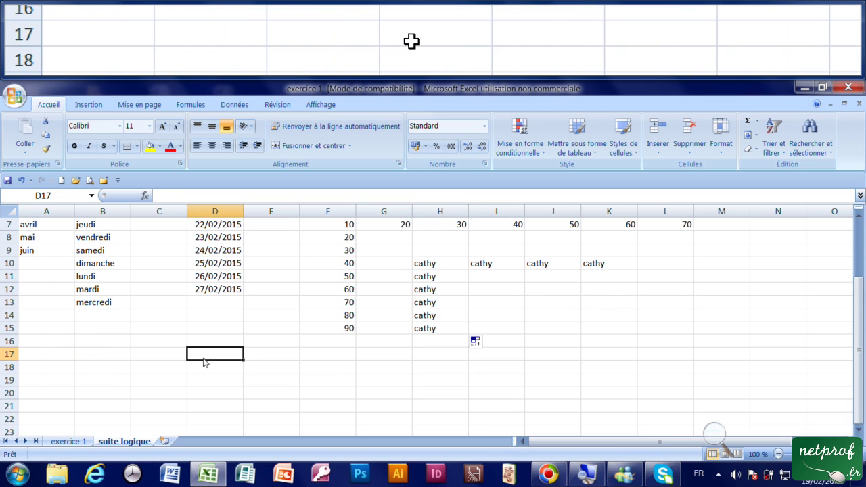
pyautogui.write('cat')
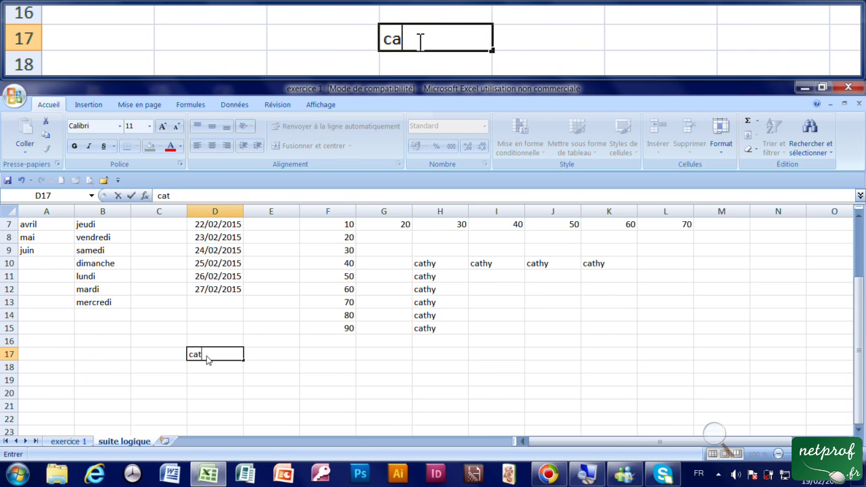
pyautogui.write('hy')
pyautogui.press('Return')
pyautogui.write('vé')
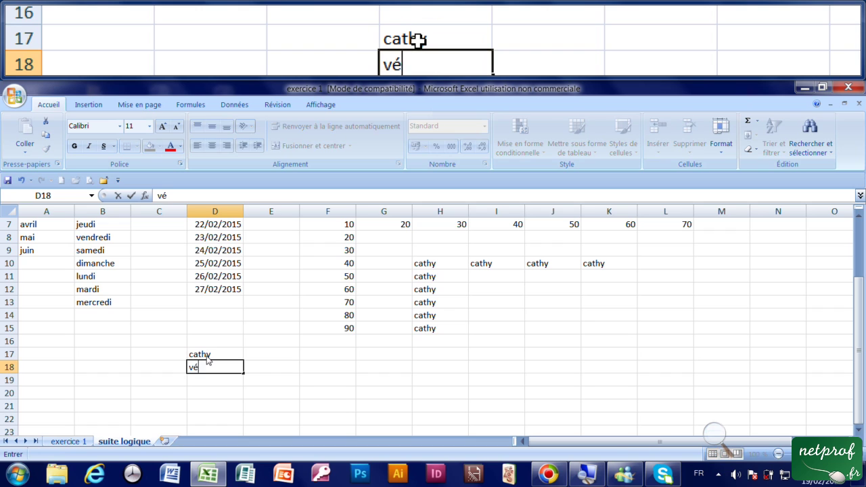
pyautogui.write('ronique')
pyautogui.press('Return')
pyautogui.write('sylvi')
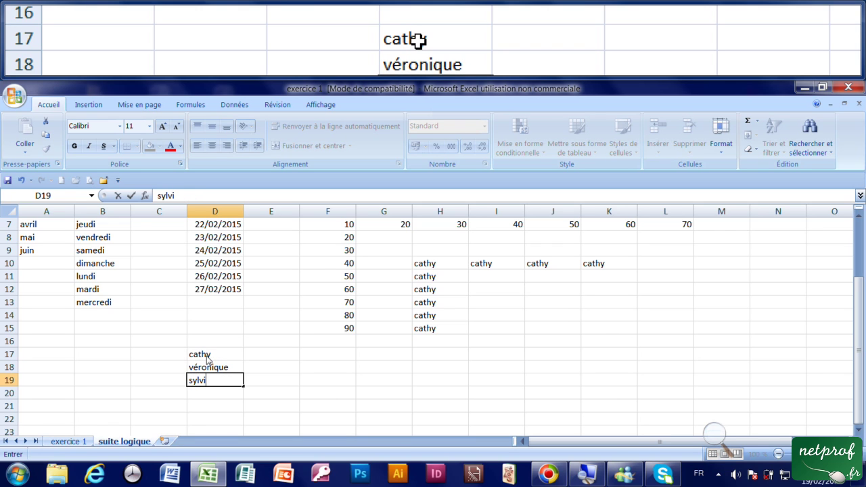
pyautogui.write('e')
# Step: Autofill the three names in D17:D19 down column D to D26 and across to column I
pyautogui.moveTo(219, 354); pyautogui.dragTo(238, 418)
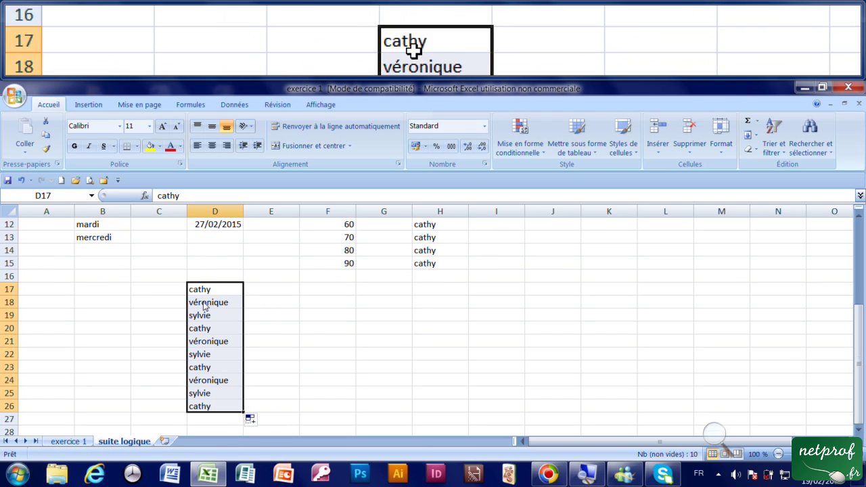
pyautogui.click(263, 331)
pyautogui.moveTo(224, 291); pyautogui.dragTo(521, 335)
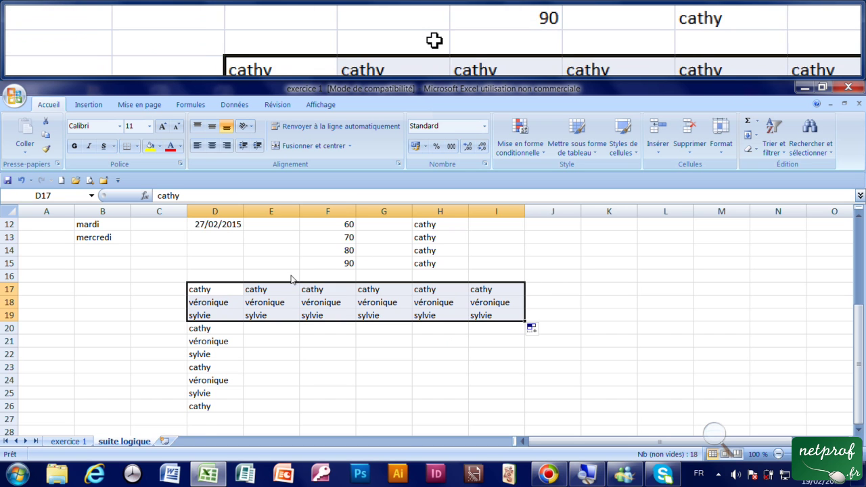
# Step: Enter 50 in L13 and 100 in L14, and extend the number series down column L to 350 in L19
pyautogui.scroll(3, 291, 278)
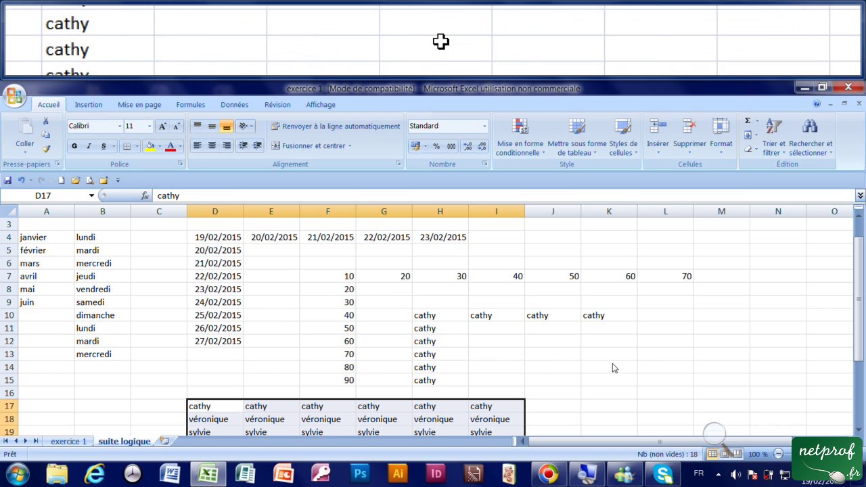
pyautogui.scroll(-1, 642, 365)
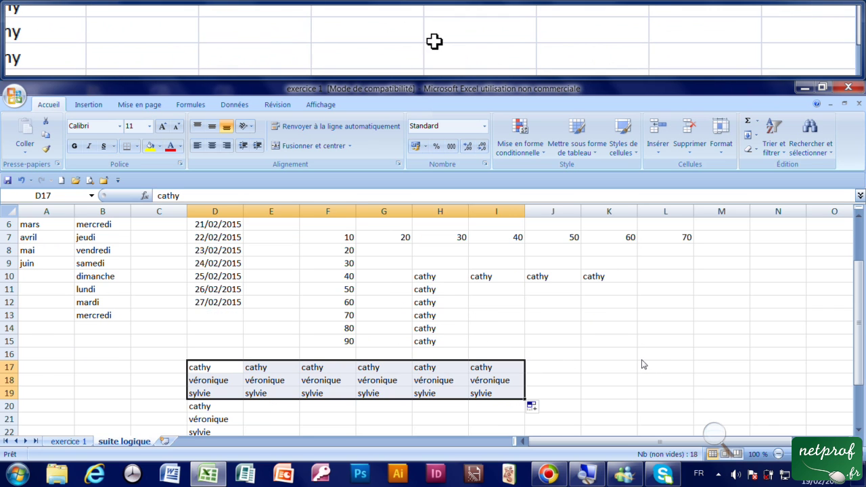
pyautogui.click(645, 320)
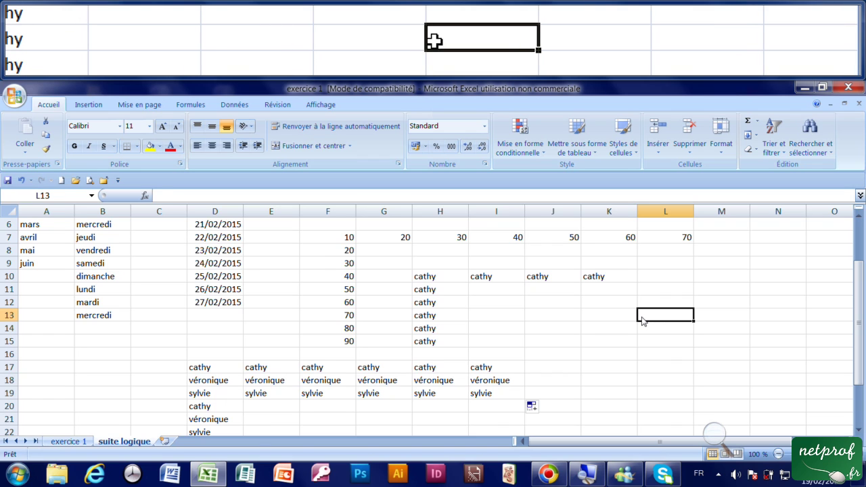
pyautogui.write('50')
pyautogui.press('Return')
pyautogui.write('100')
pyautogui.press('Return')
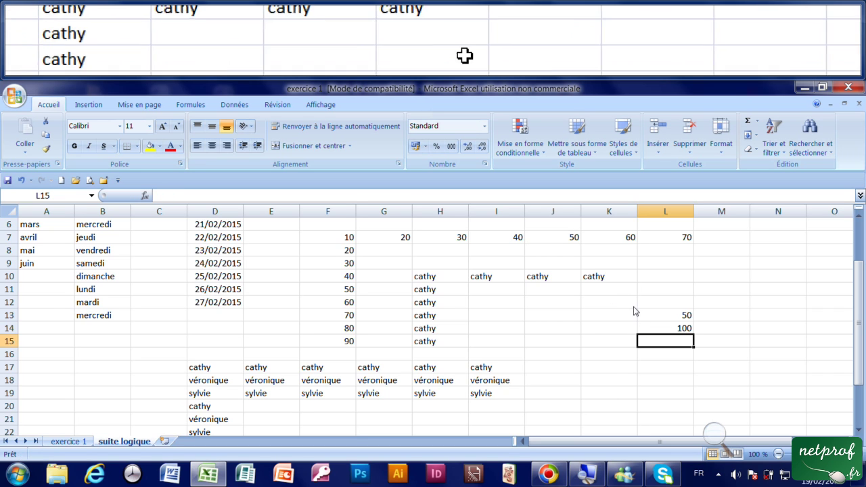
pyautogui.moveTo(657, 315); pyautogui.dragTo(683, 331)
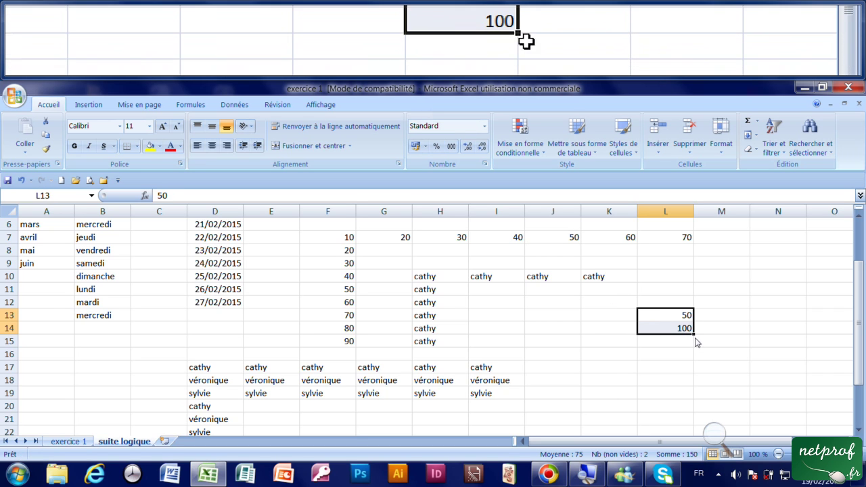
pyautogui.moveTo(695, 340); pyautogui.dragTo(697, 399)
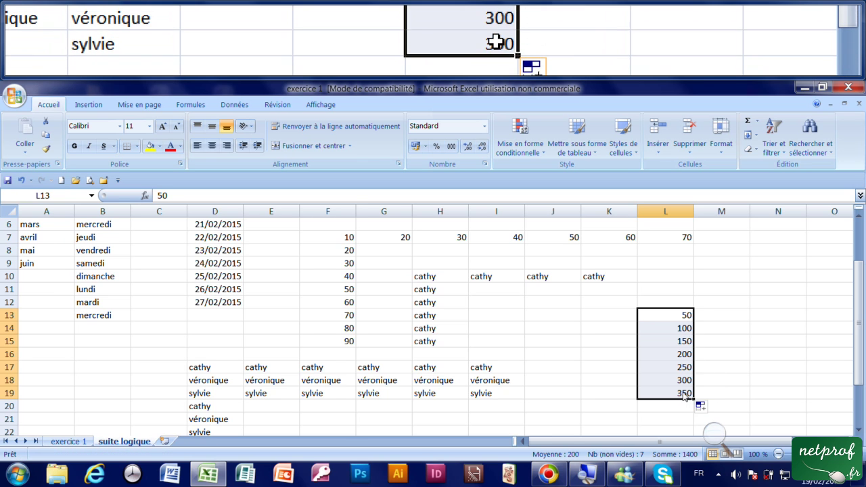
pyautogui.scroll(2, 350, 320)
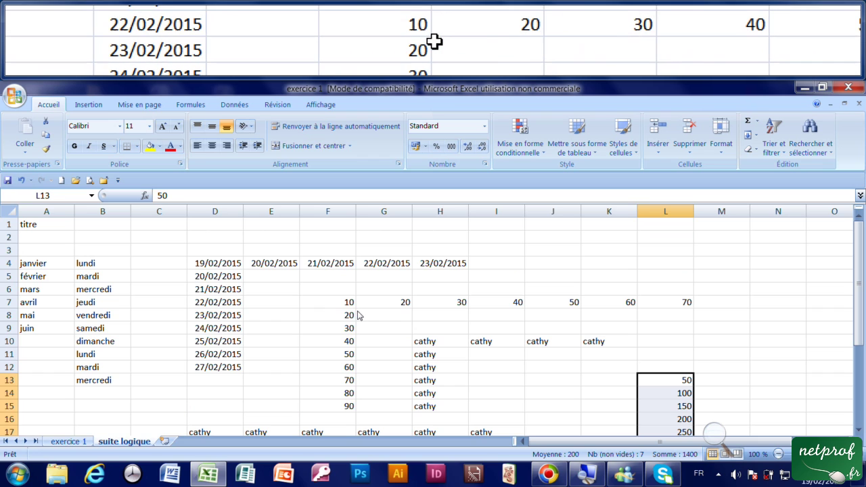